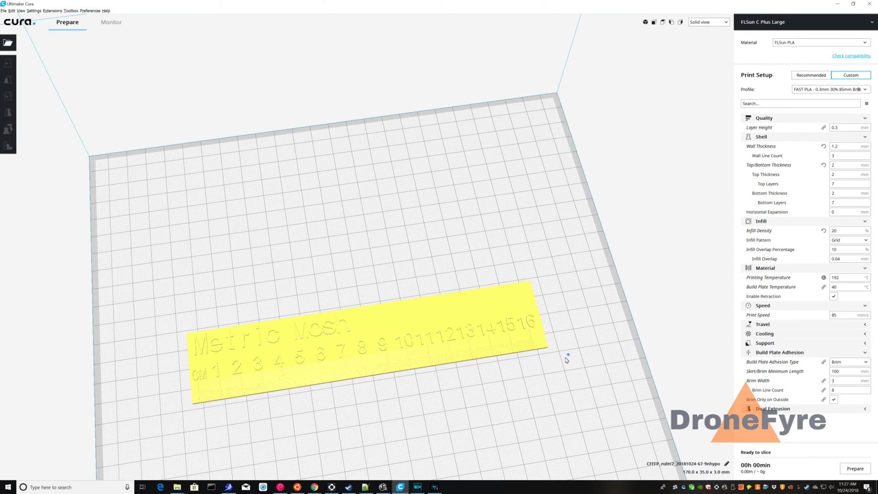
{"action": "right_click_drag", "start_coordinate": [568, 357], "coordinate": [526, 371]}
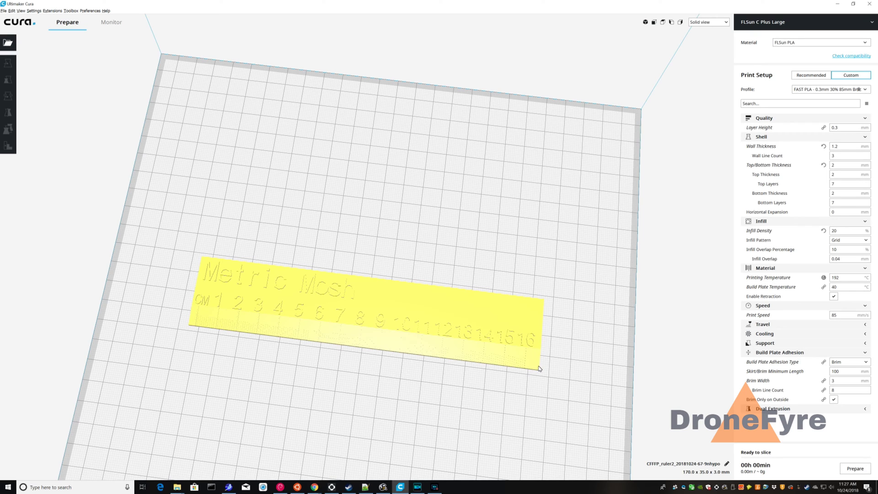
{"action": "right_click_drag", "start_coordinate": [557, 372], "coordinate": [575, 359]}
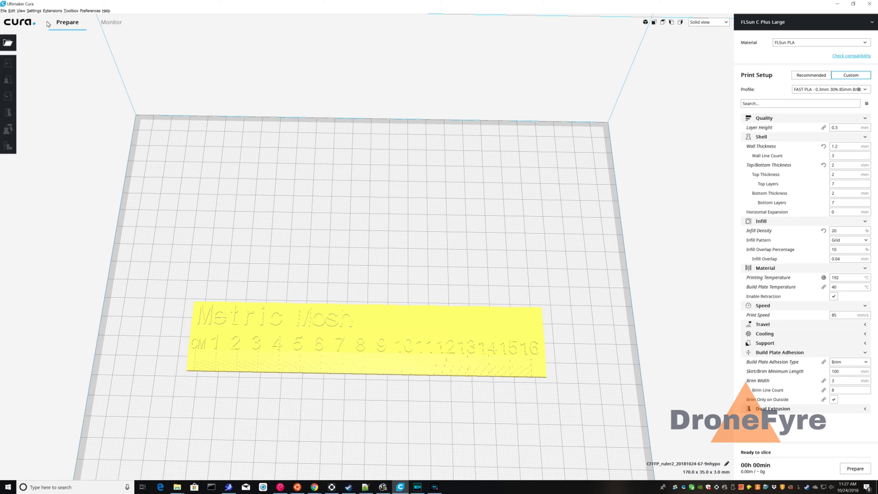
{"action": "left_click", "coordinate": [35, 12]}
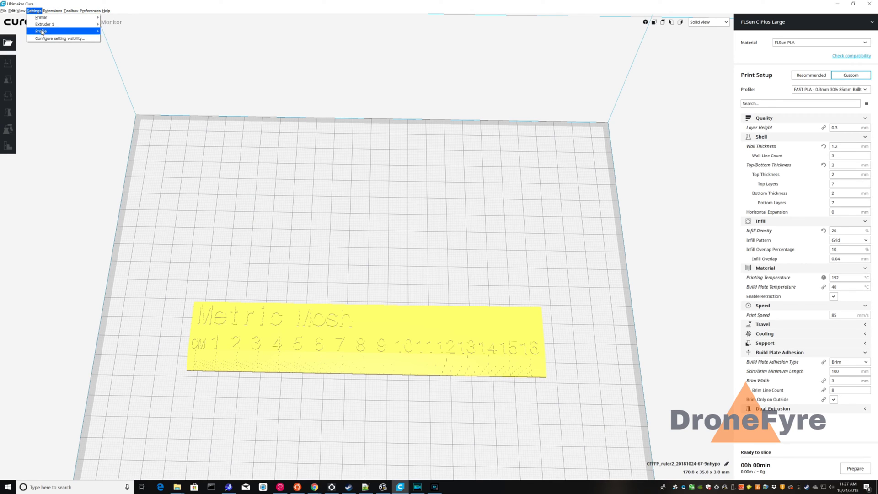
{"action": "mouse_move", "coordinate": [65, 32]}
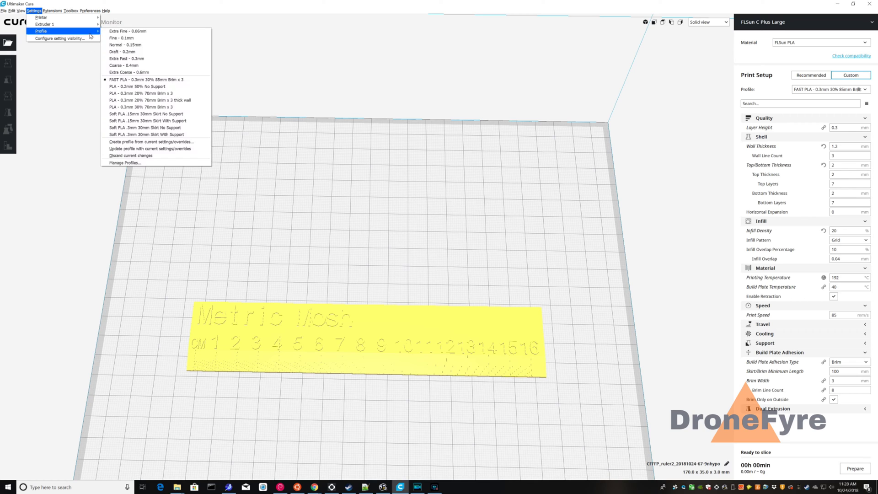
{"action": "left_click", "coordinate": [147, 162]}
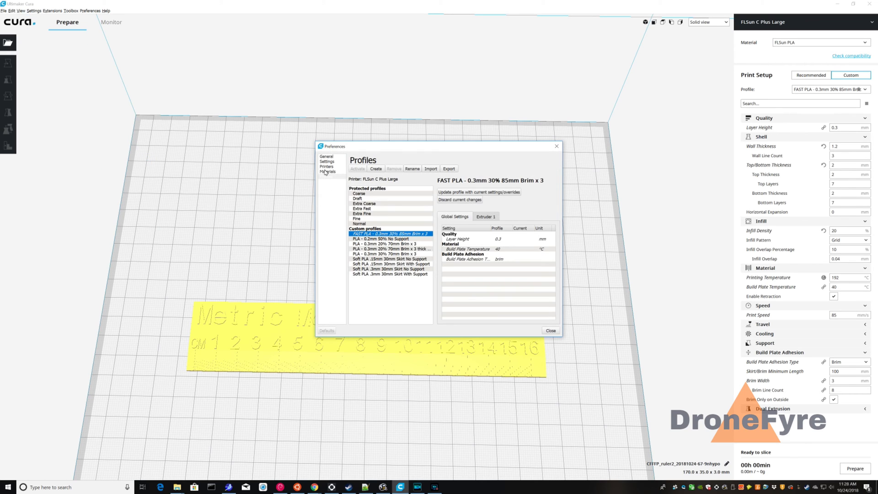
{"action": "left_click", "coordinate": [326, 166]}
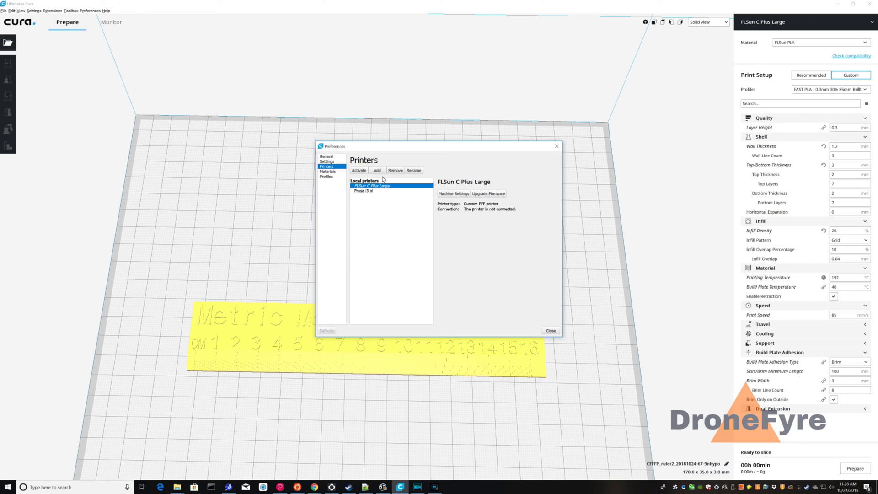
{"action": "left_click", "coordinate": [443, 197]}
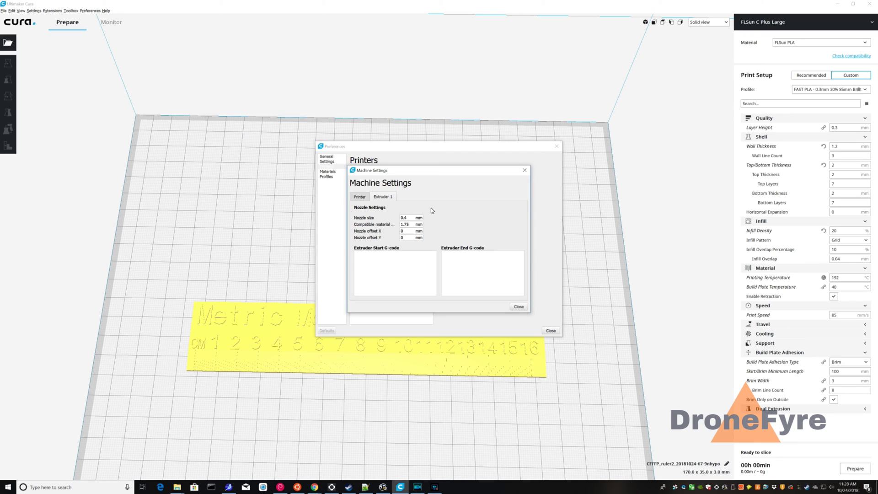
{"action": "left_click", "coordinate": [518, 307]}
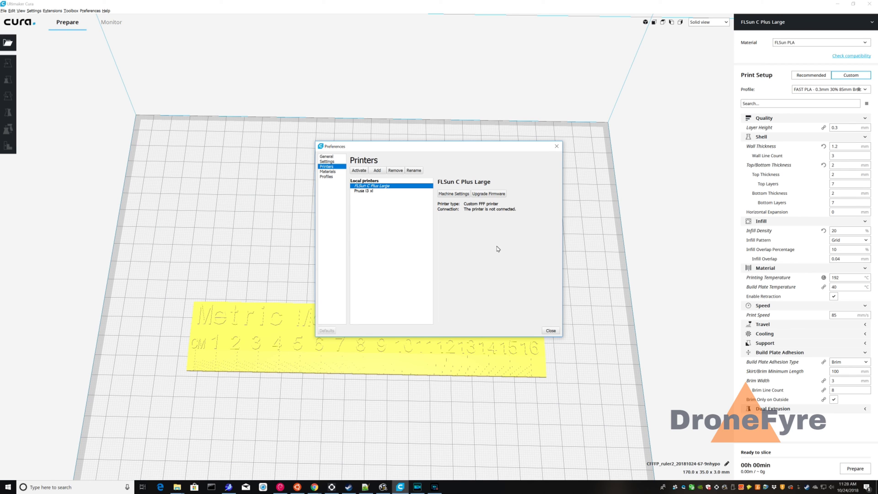
{"action": "left_click", "coordinate": [553, 331]}
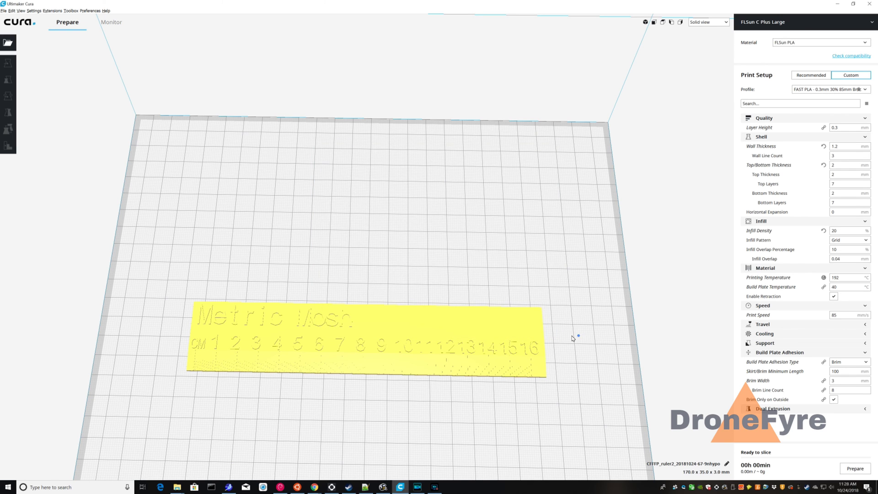
{"action": "mouse_move", "coordinate": [579, 335]}
{"action": "right_mouse_down"}
{"action": "mouse_move", "coordinate": [516, 328]}
{"action": "mouse_move", "coordinate": [583, 333]}
{"action": "right_mouse_up"}
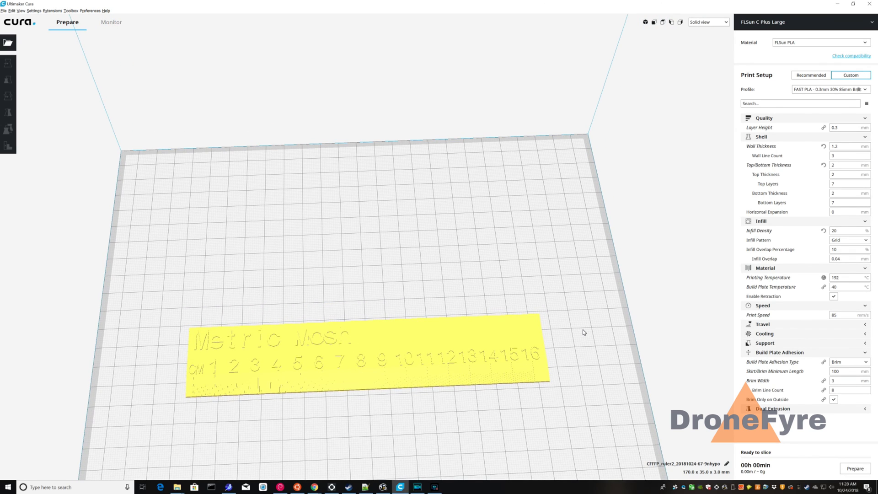
{"action": "mouse_move", "coordinate": [584, 332]}
{"action": "right_mouse_down"}
{"action": "mouse_move", "coordinate": [552, 350]}
{"action": "mouse_move", "coordinate": [536, 339]}
{"action": "right_mouse_up"}
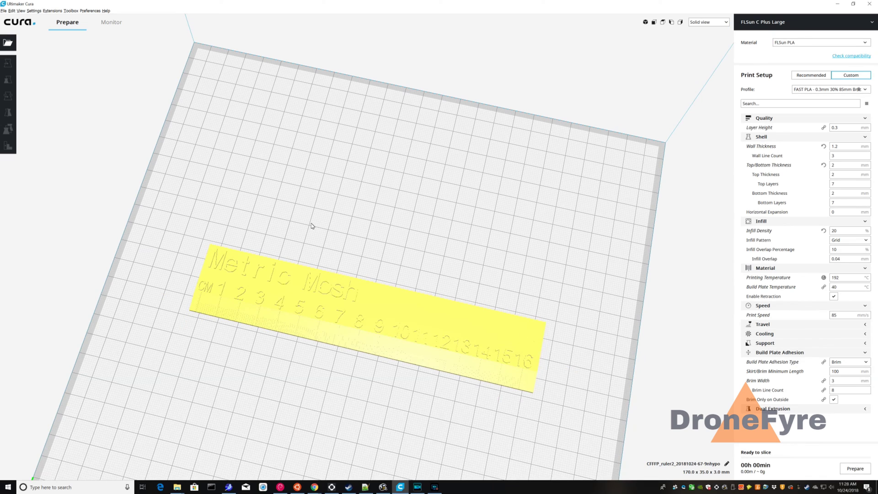